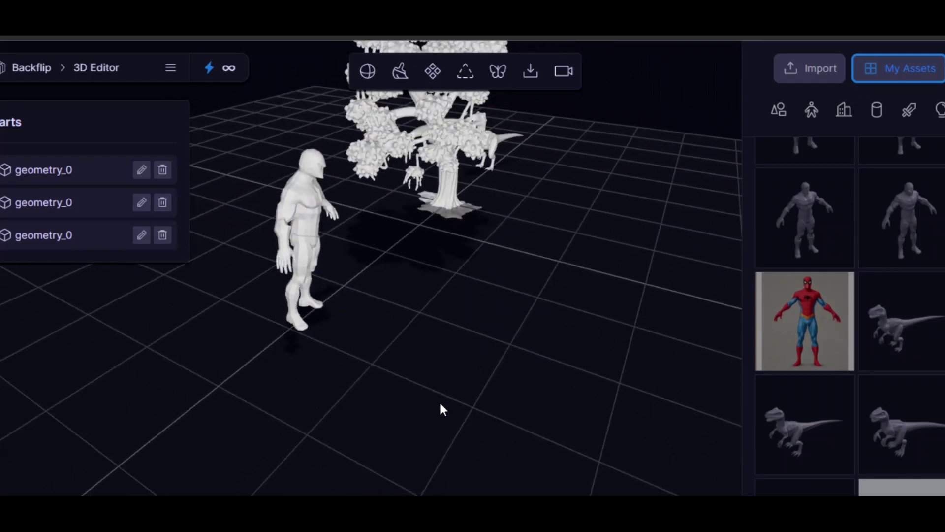
Select the tree, the raptor and the human figure models in the editor scene in turn
click(465, 207)
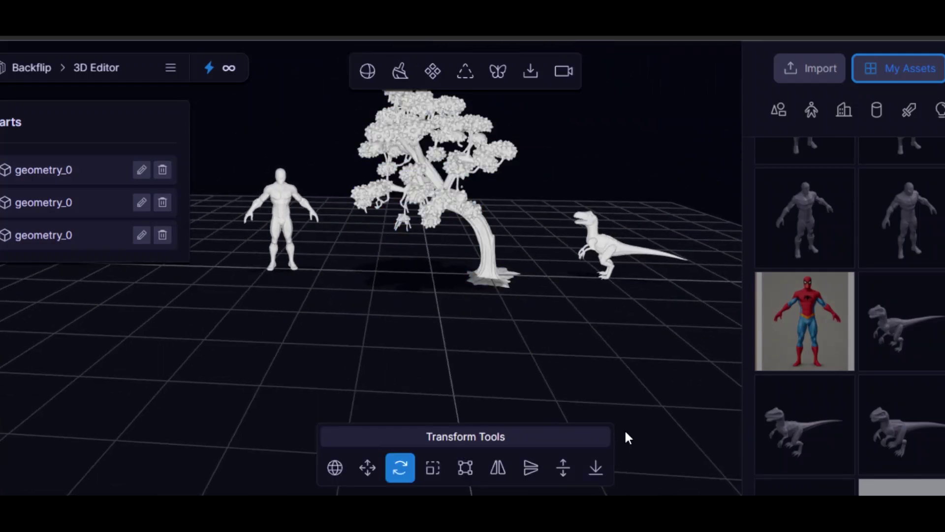
click(618, 253)
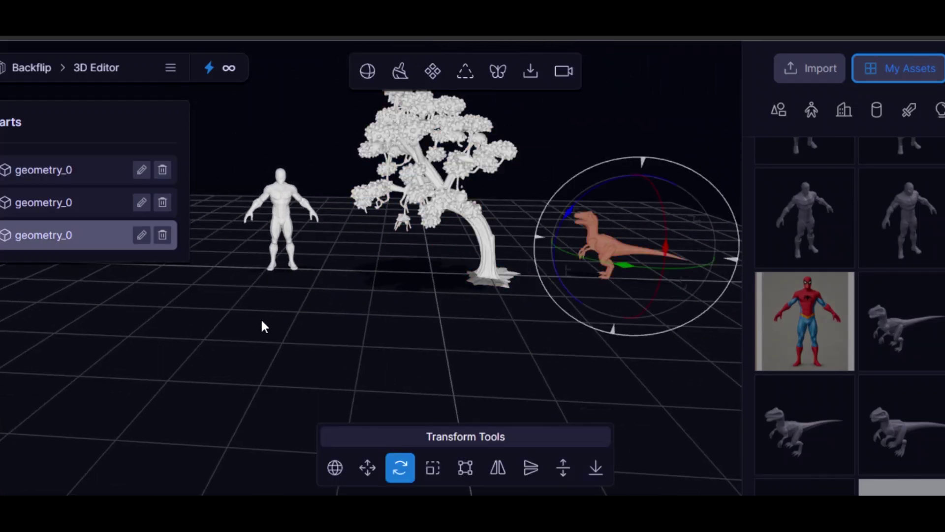
click(287, 225)
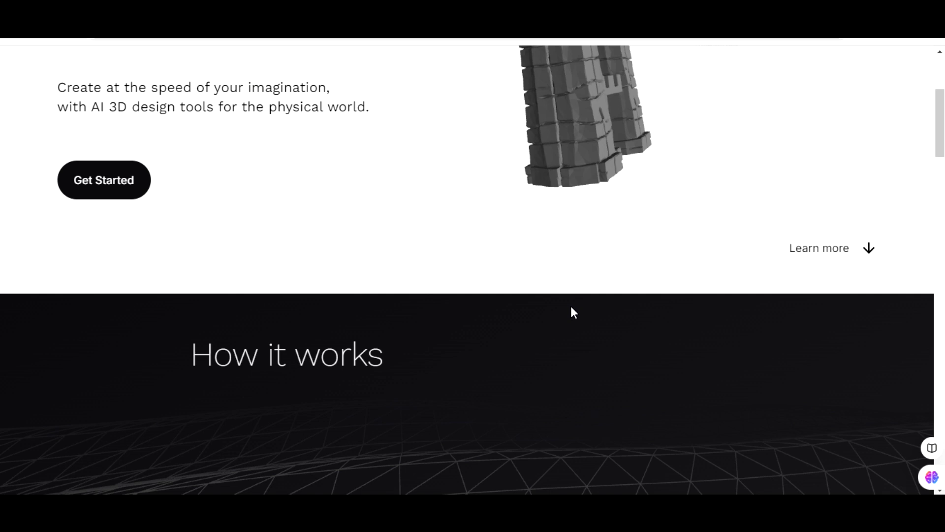
scroll(573, 158, down, 2)
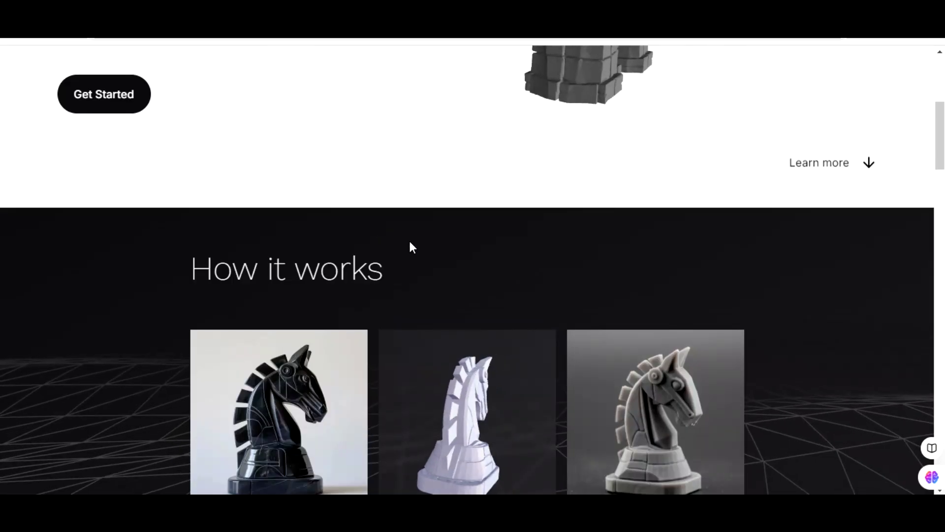
scroll(411, 243, down, 10)
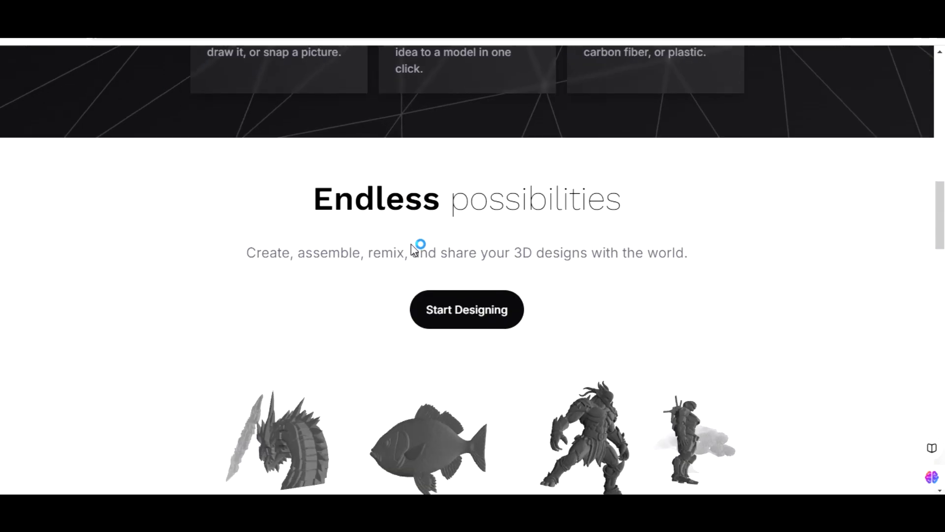
scroll(411, 248, down, 6)
scroll(418, 247, up, 2)
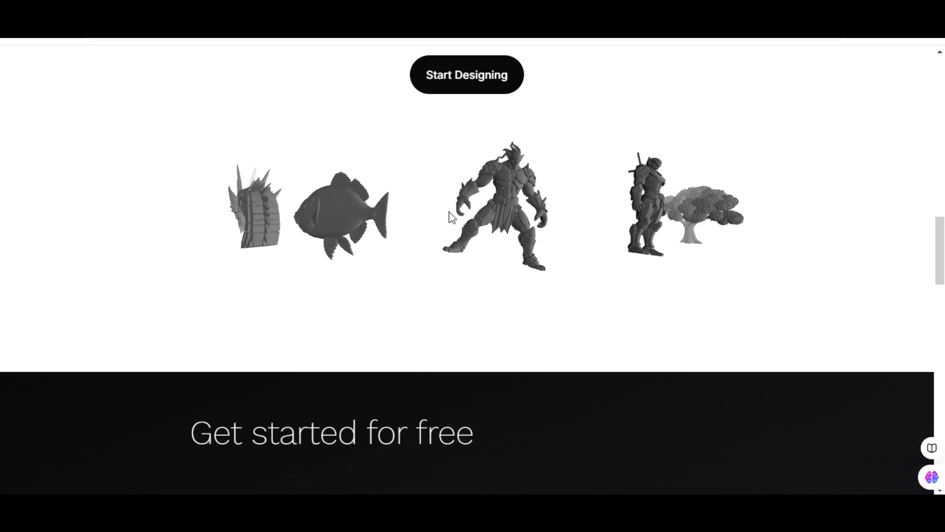
scroll(443, 241, down, 7)
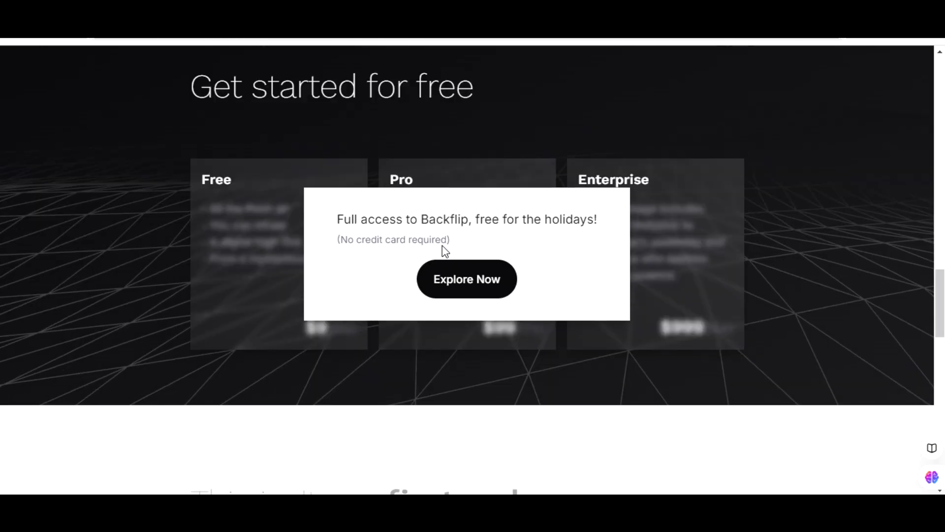
scroll(444, 250, down, 4)
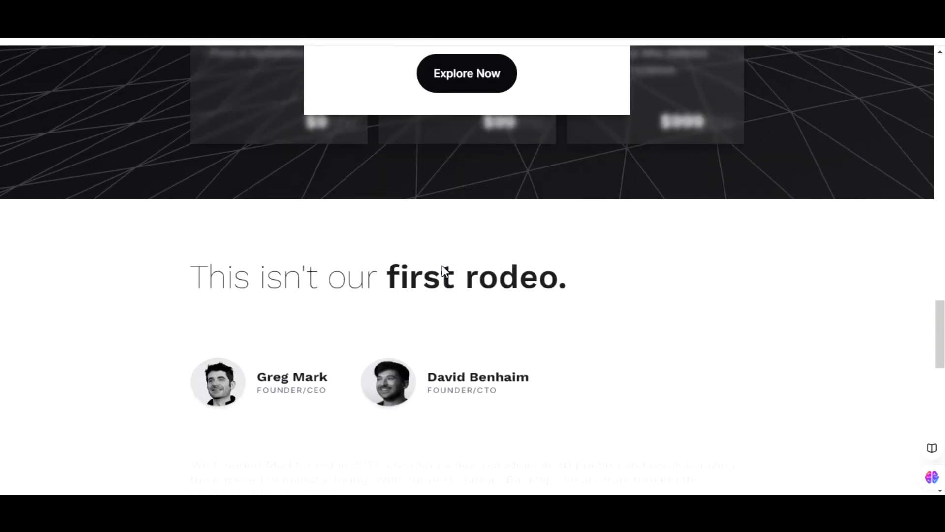
scroll(443, 270, down, 7)
scroll(440, 271, down, 1)
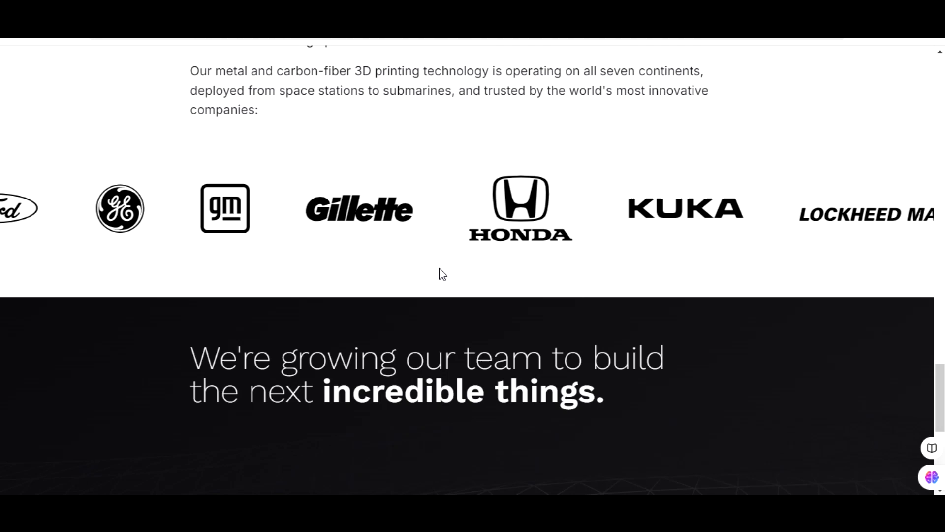
scroll(439, 269, up, 13)
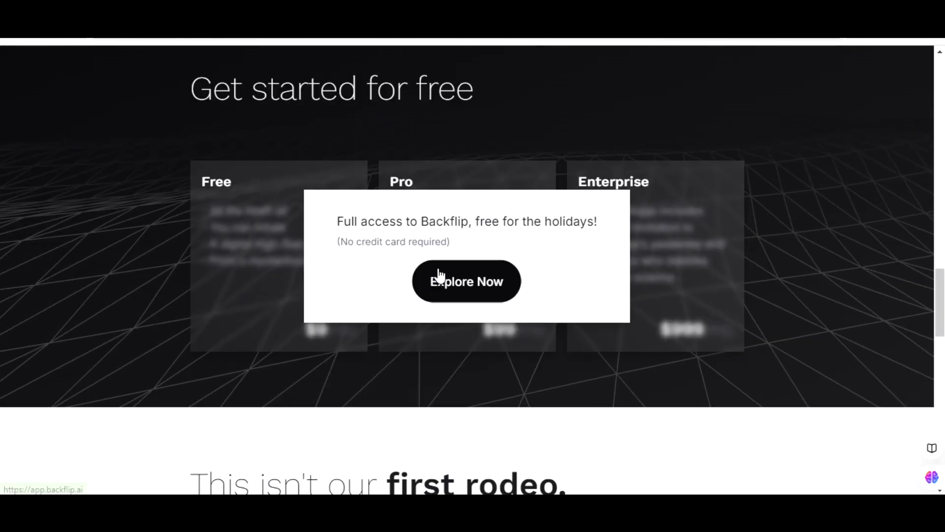
scroll(439, 269, up, 13)
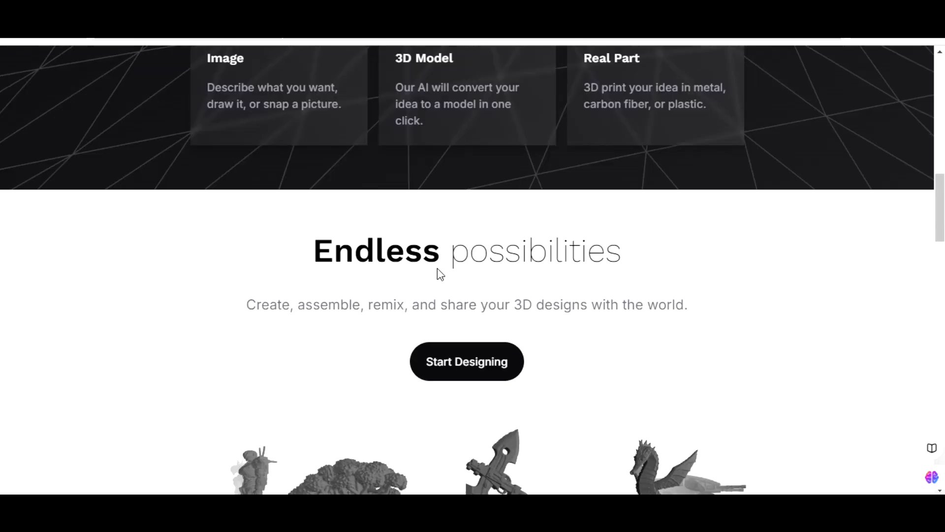
scroll(437, 269, up, 11)
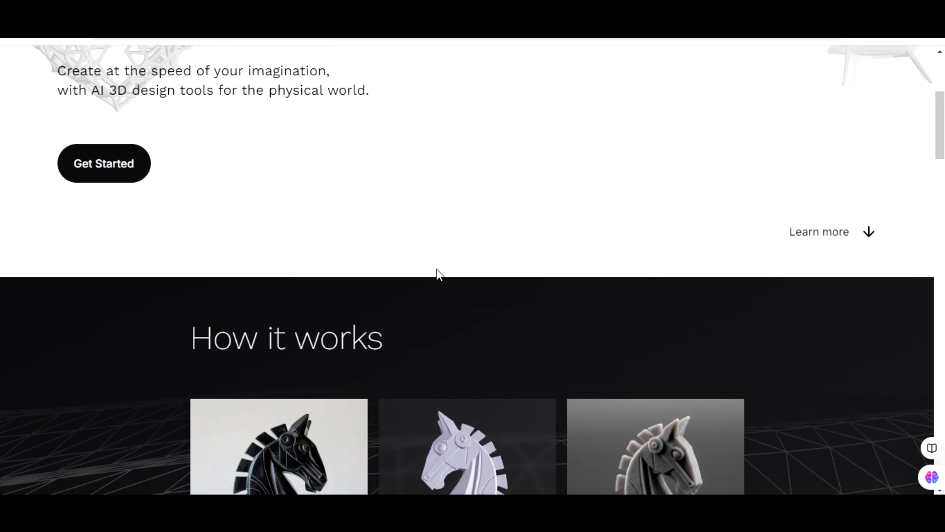
scroll(439, 274, up, 1)
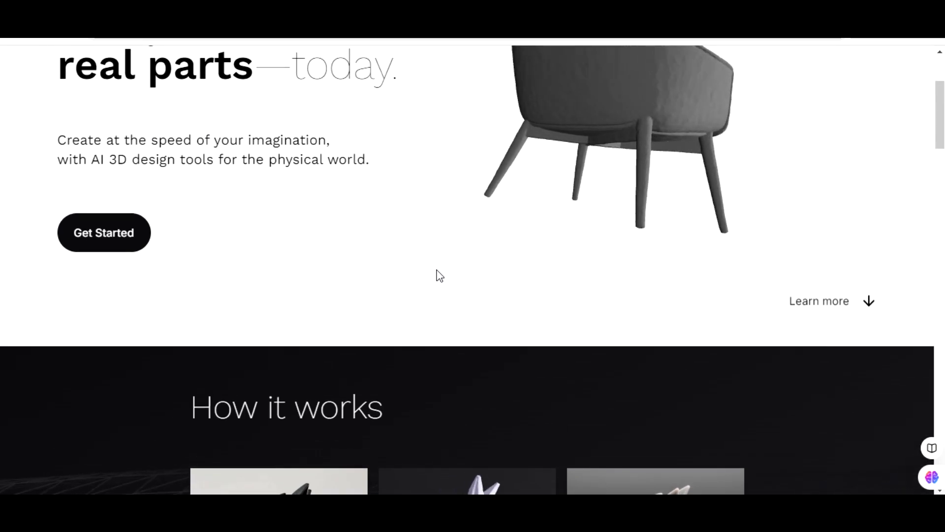
scroll(439, 276, down, 4)
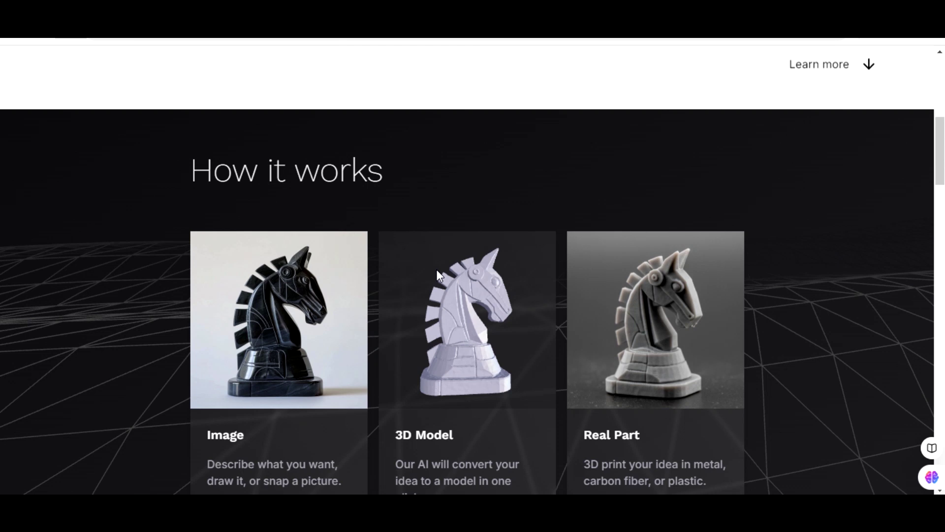
scroll(437, 272, down, 3)
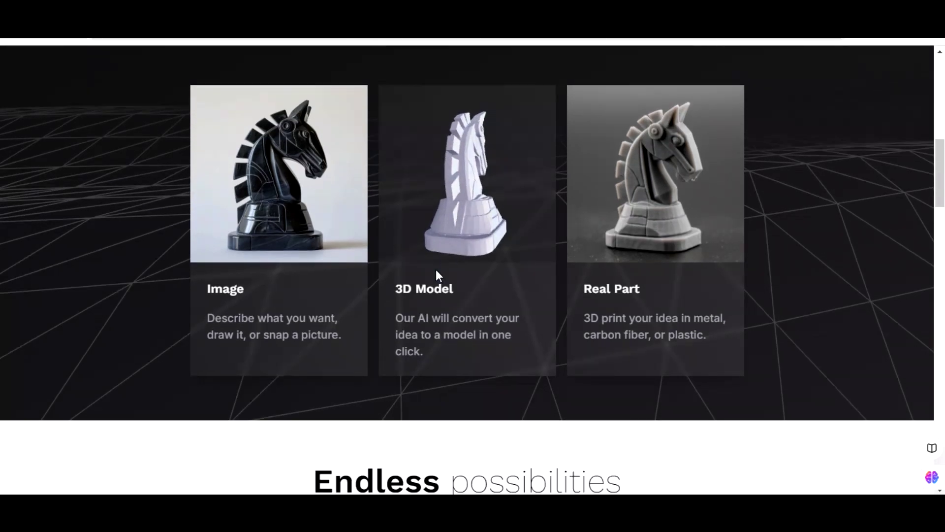
scroll(438, 276, down, 5)
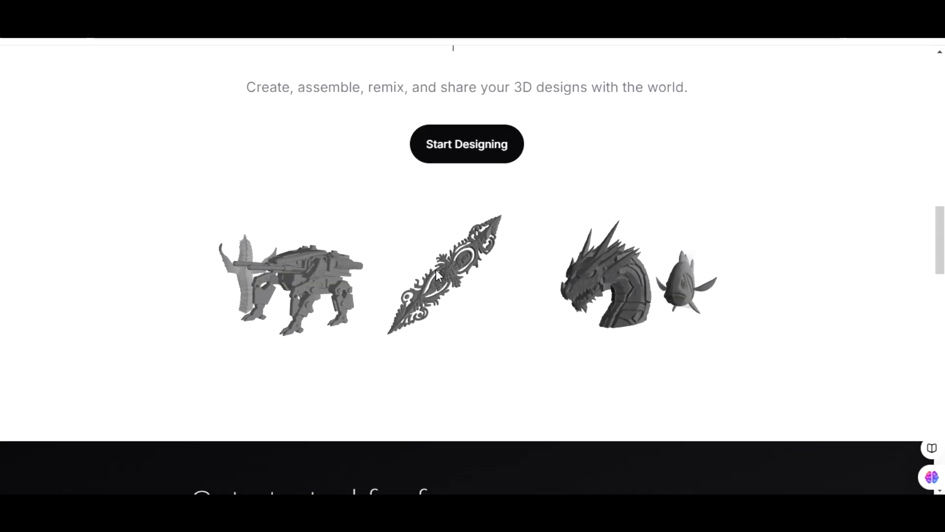
scroll(437, 273, down, 6)
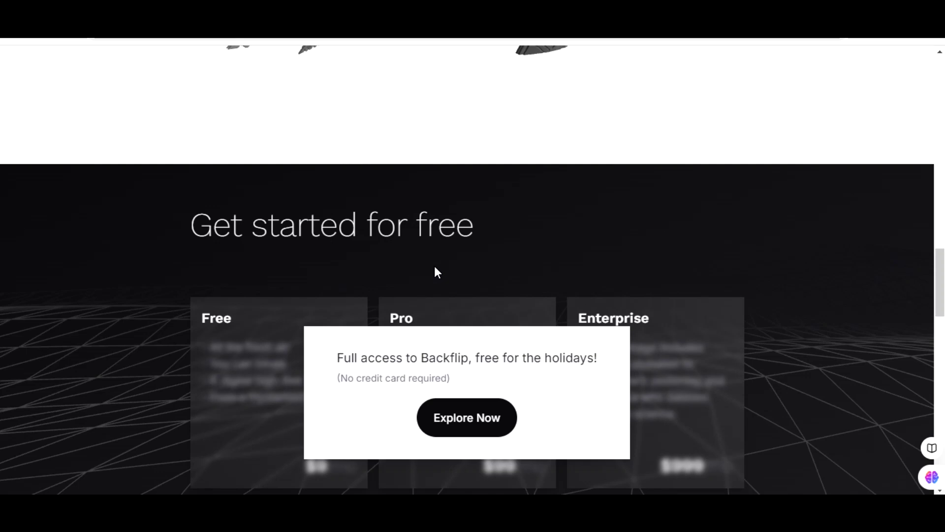
scroll(434, 267, down, 4)
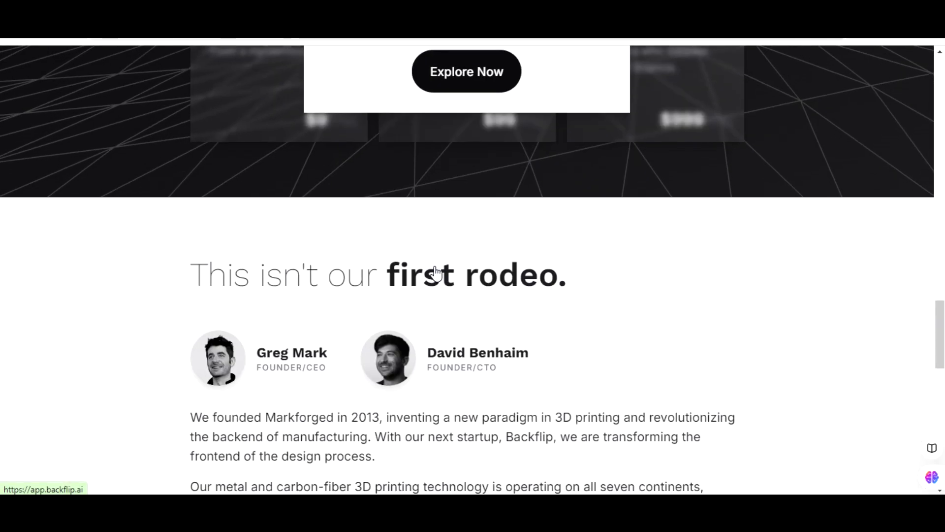
scroll(436, 274, down, 7)
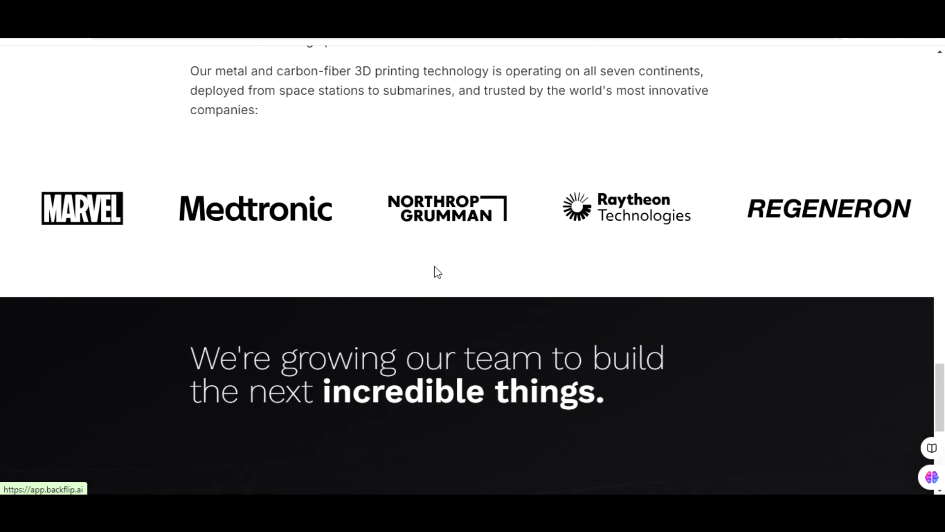
scroll(434, 266, down, 1)
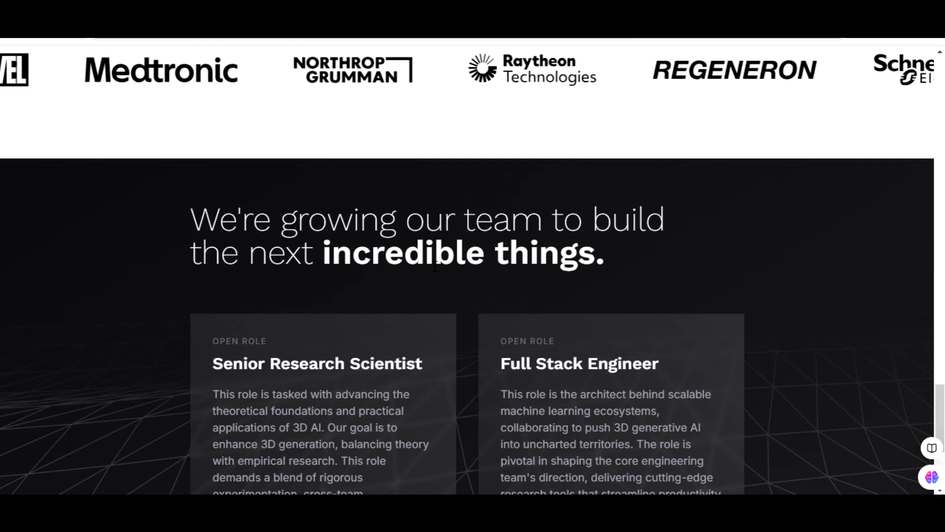
scroll(434, 267, down, 2)
scroll(433, 267, down, 1)
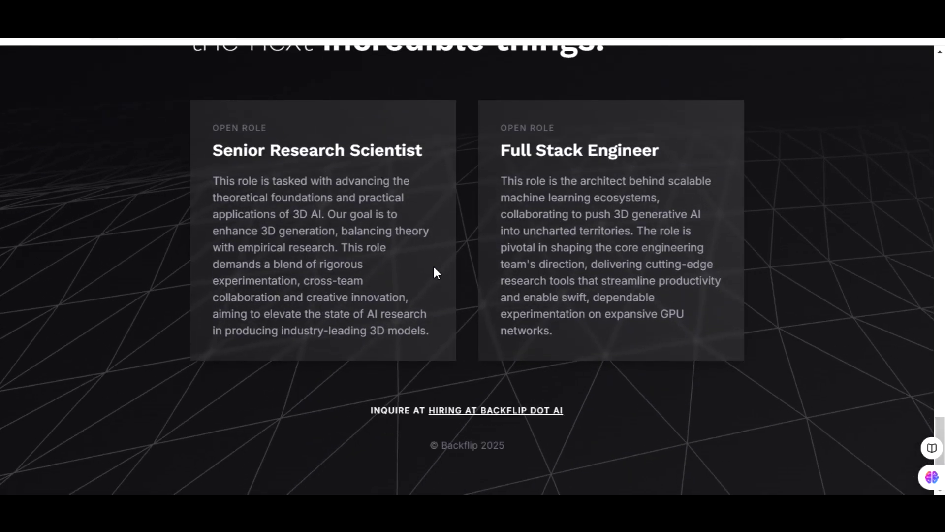
scroll(433, 266, up, 2)
scroll(433, 267, up, 8)
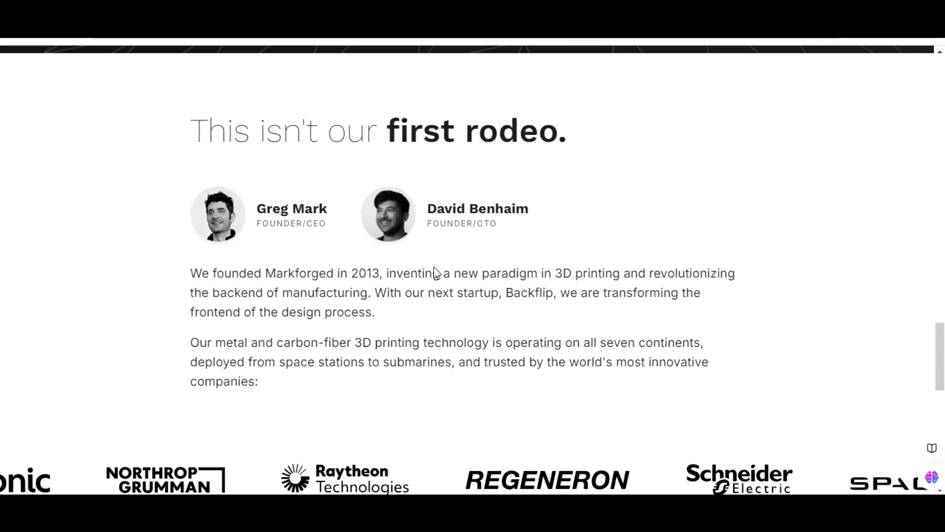
scroll(433, 267, up, 7)
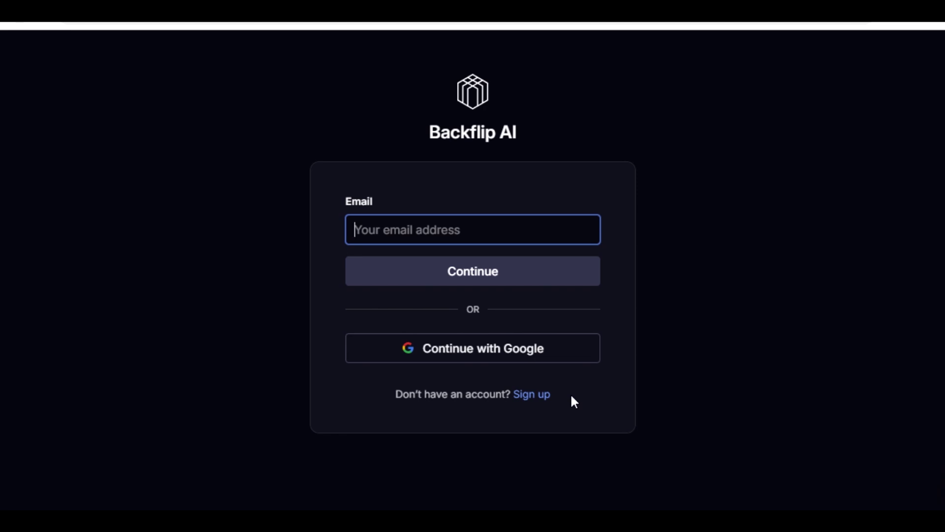
Sign in to Backflip AI using a Google account
click(464, 348)
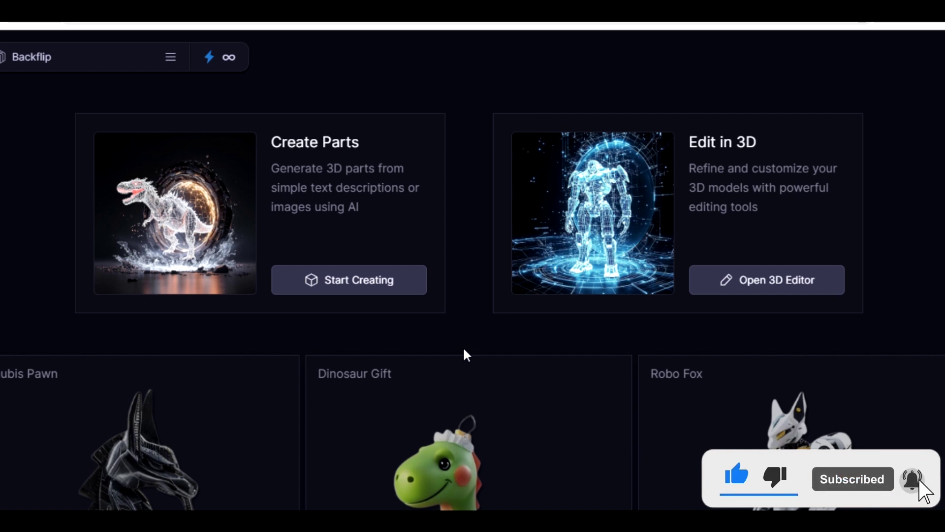
Start a new part and import the green standing raptor photo from Downloads
click(371, 280)
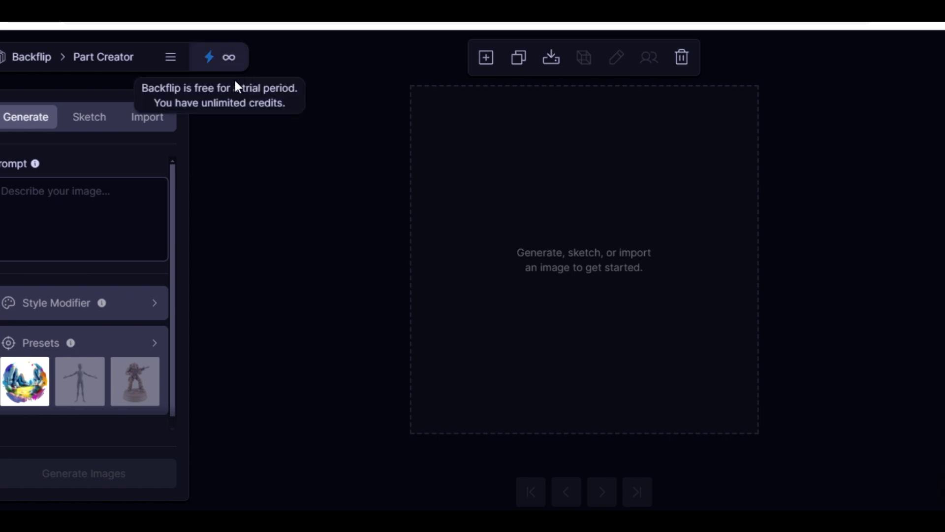
click(147, 123)
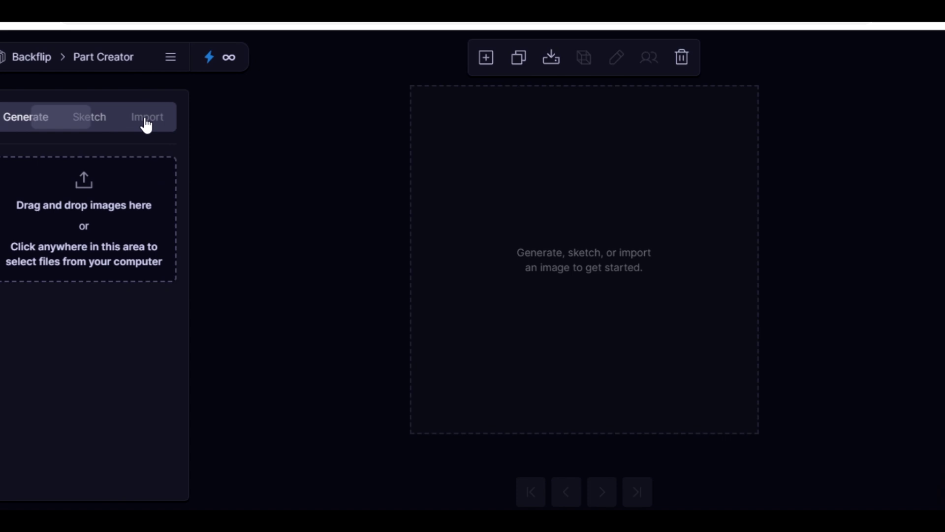
click(128, 231)
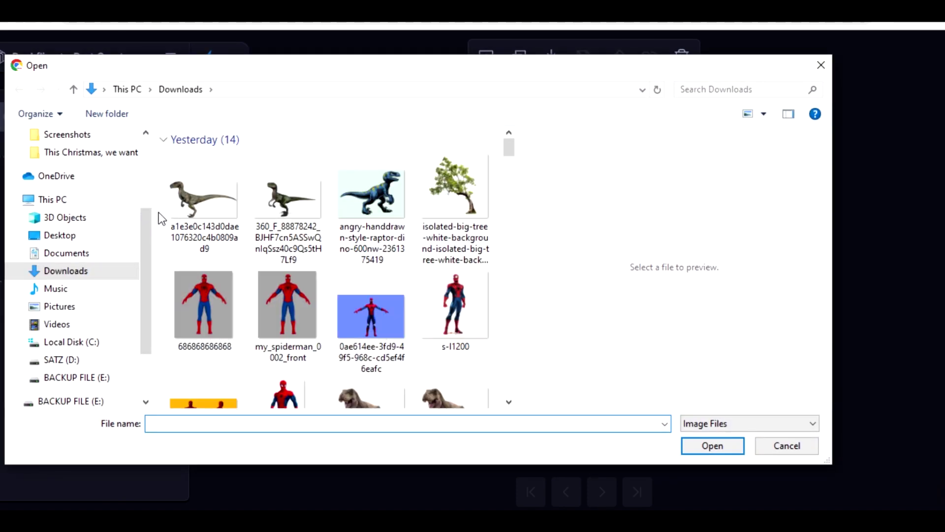
click(285, 209)
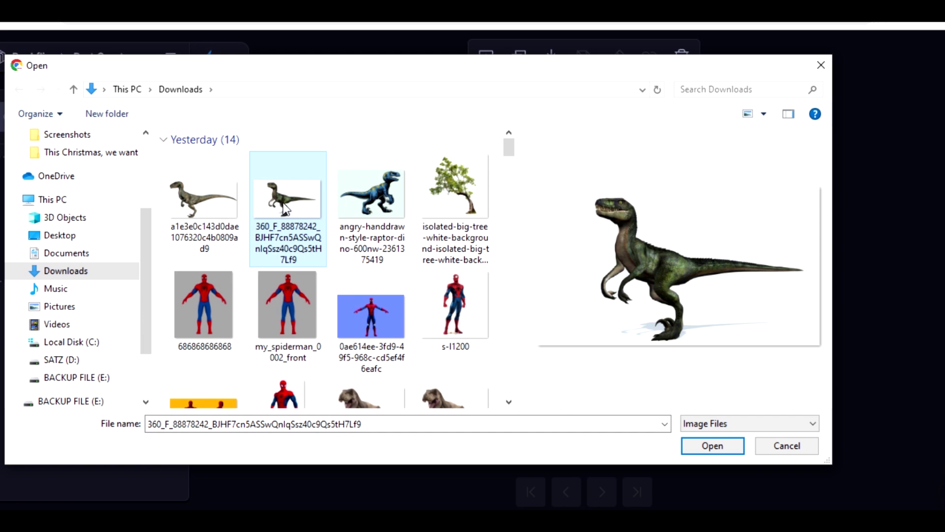
click(713, 446)
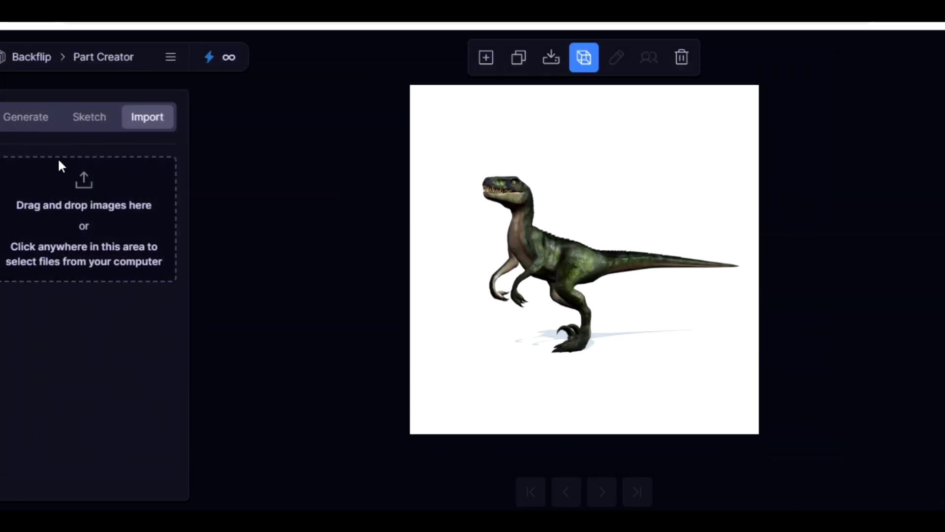
Enter the prompt 'Dinosaur Raptor' and generate a redrawn sketch version of the raptor photo
click(28, 119)
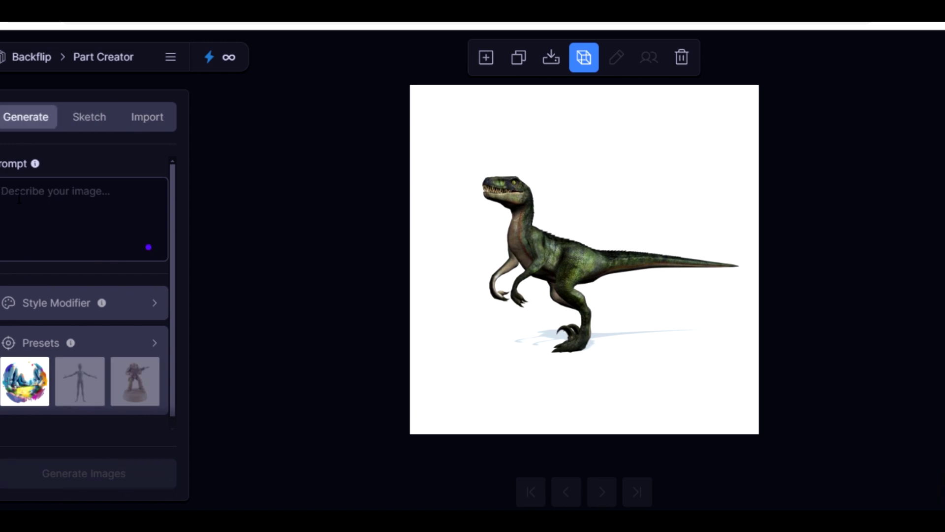
text(Dinosaur Raptor)
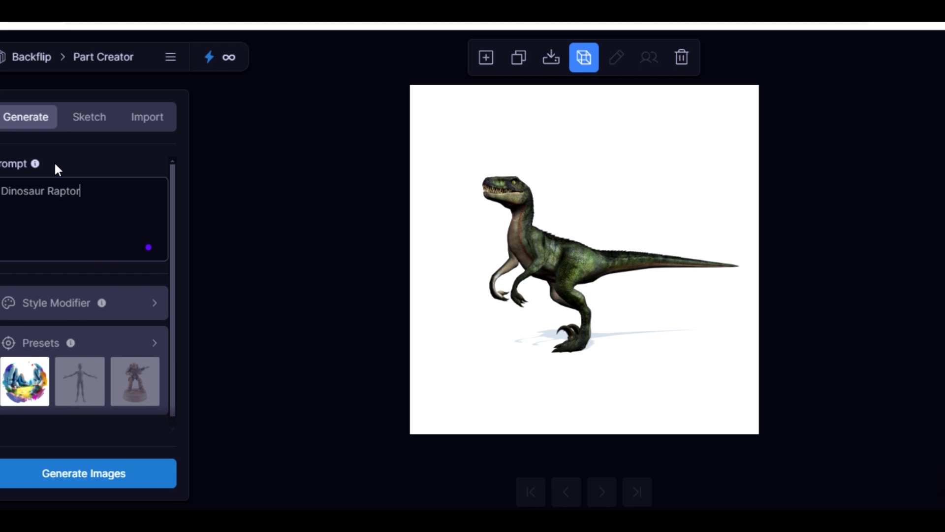
click(93, 122)
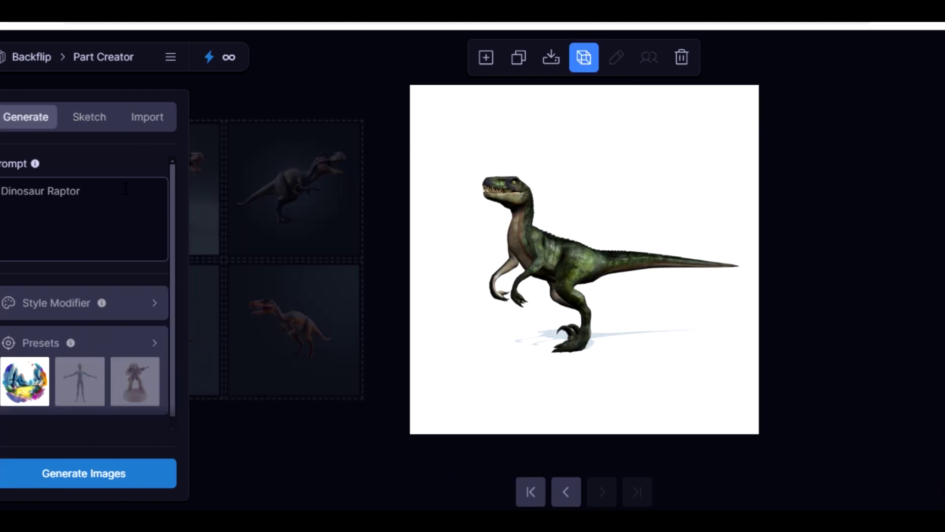
click(95, 124)
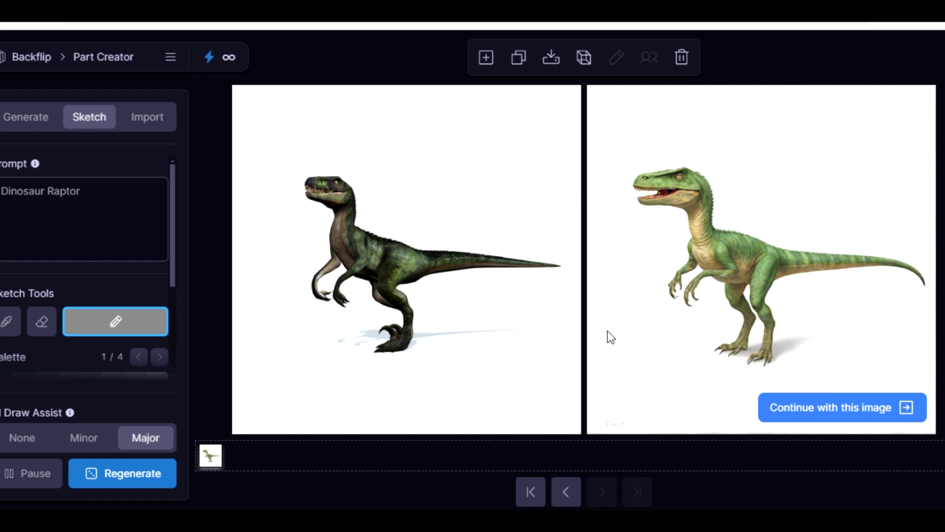
Continue with the green raptor illustration and run Make 3D to produce four models
click(822, 404)
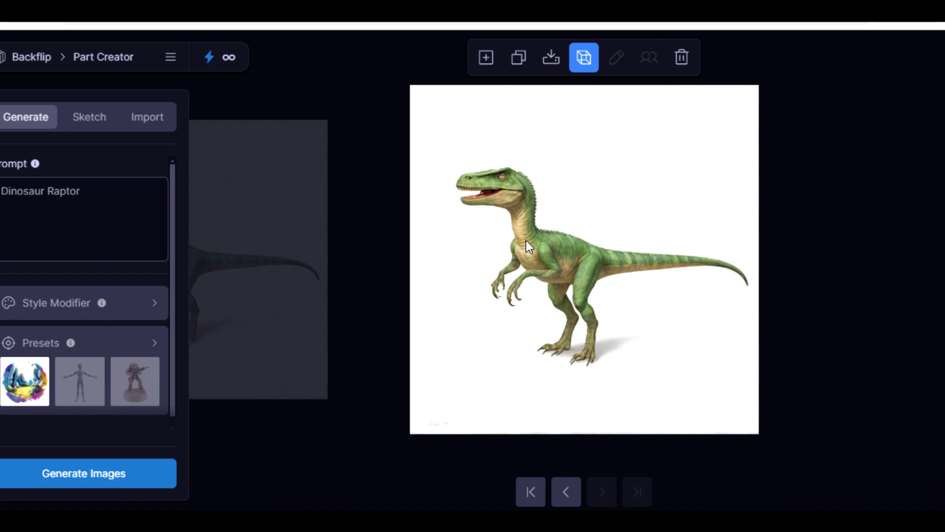
click(583, 57)
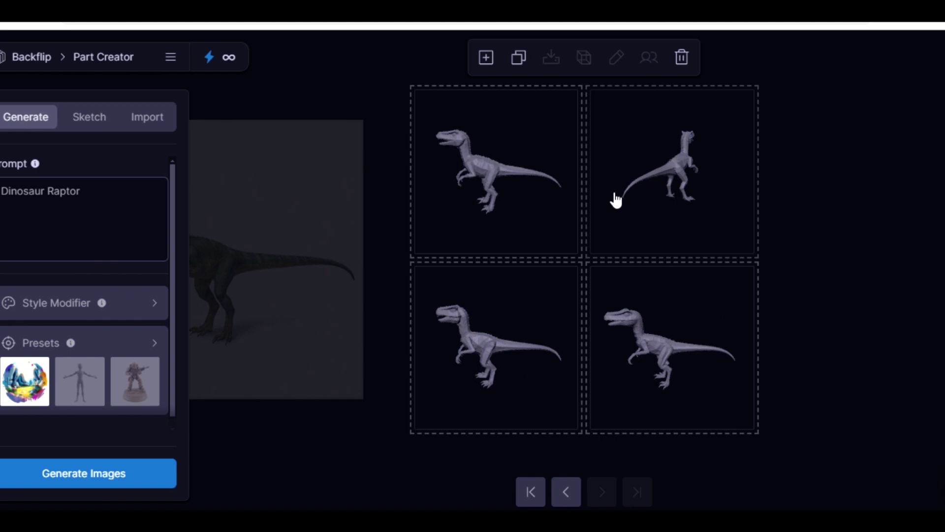
Open the top-right grey raptor model in the enlarged single viewer
click(662, 202)
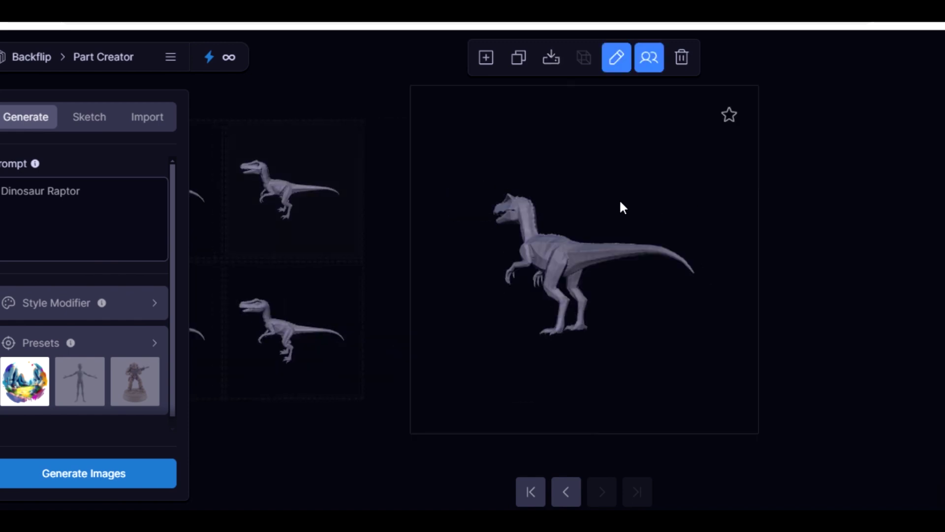